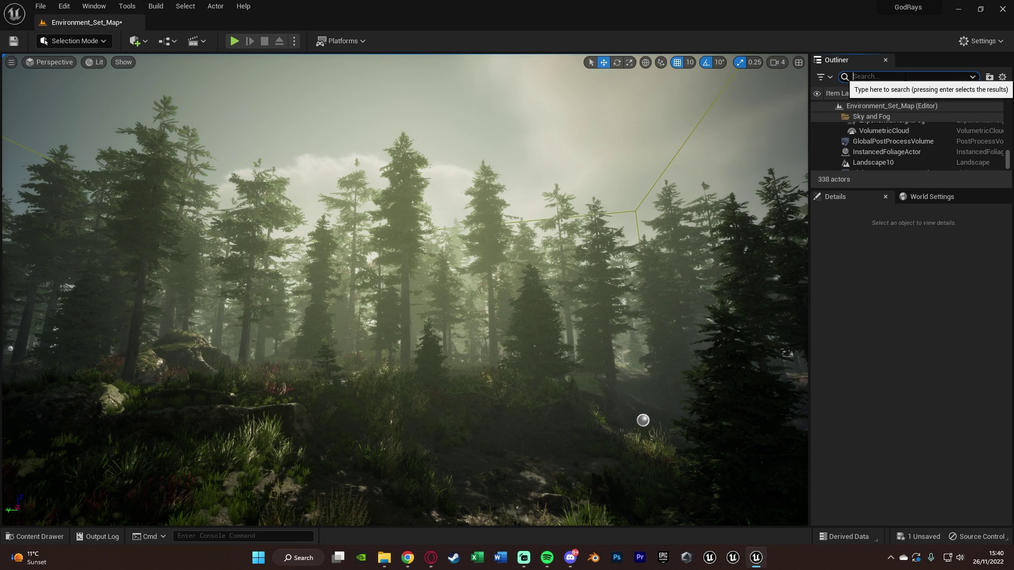
# Filter the Outliner to 'light' and select the DirectionalLight to show its properties
pyautogui.write('light')
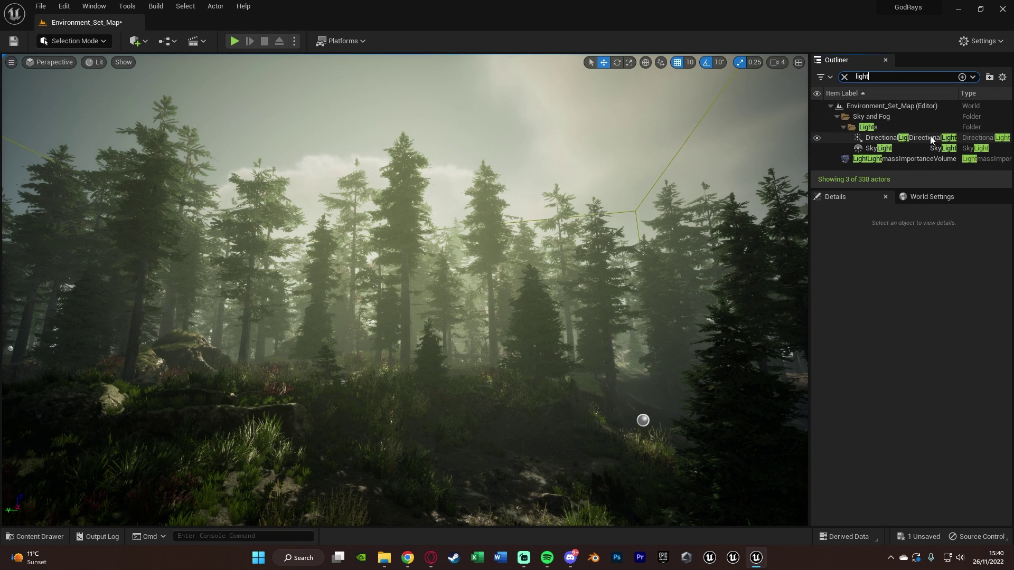
pyautogui.click(921, 142)
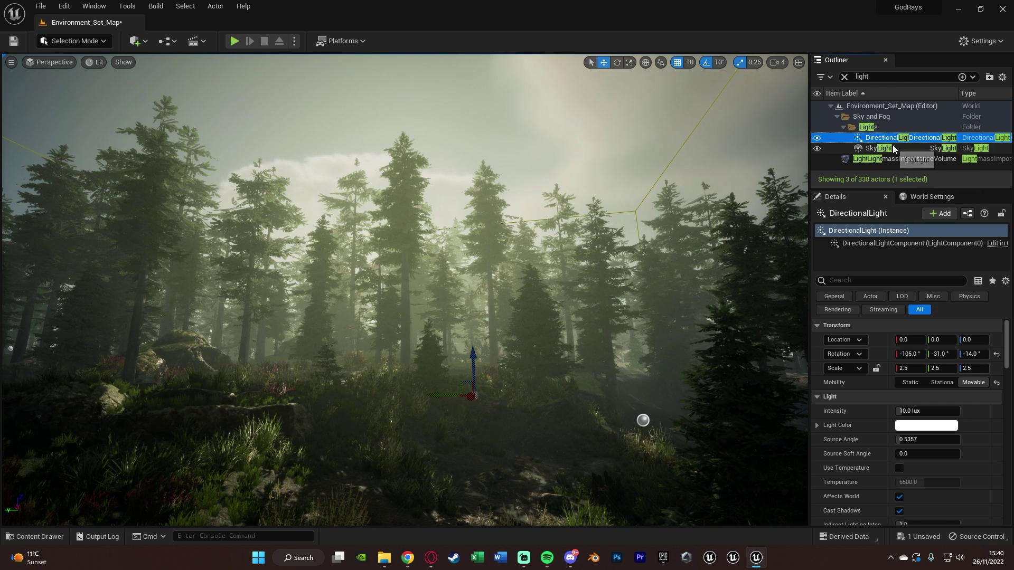
# Filter the DirectionalLight's Details to 'light shaft' and enable Light Shaft Occlusion and Light Shaft Bloom
pyautogui.click(867, 279)
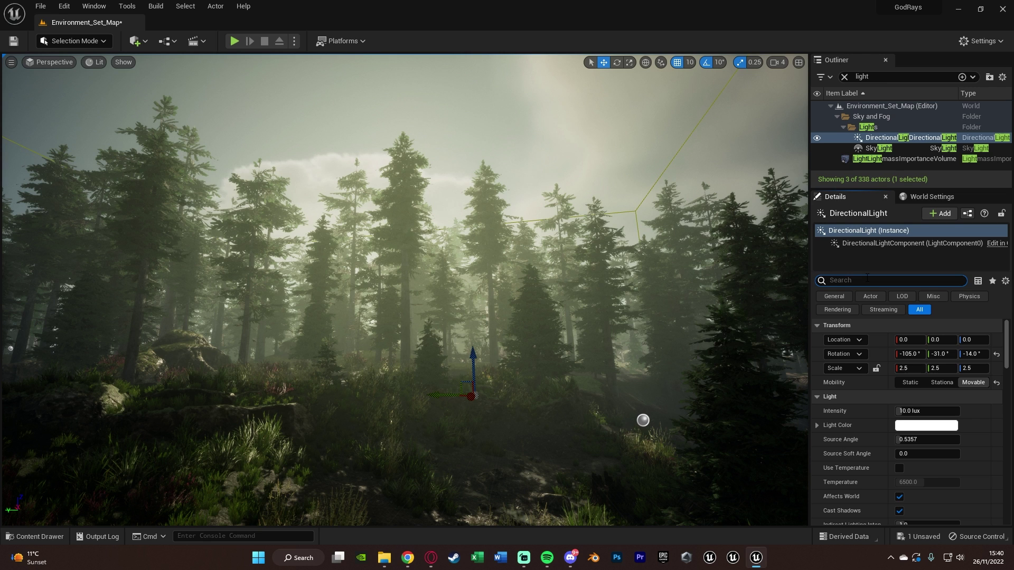
pyautogui.write('light s')
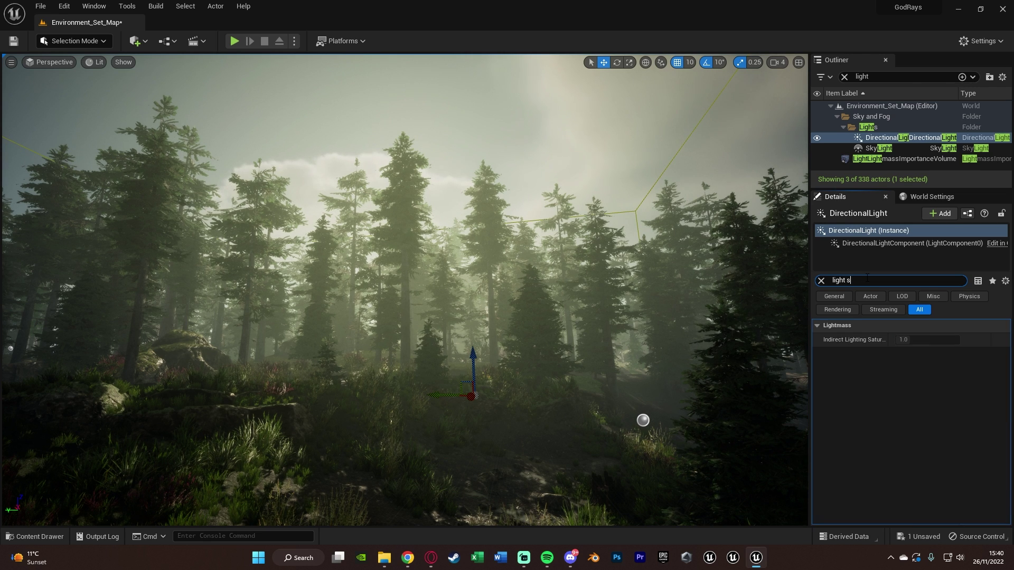
pyautogui.write('haft')
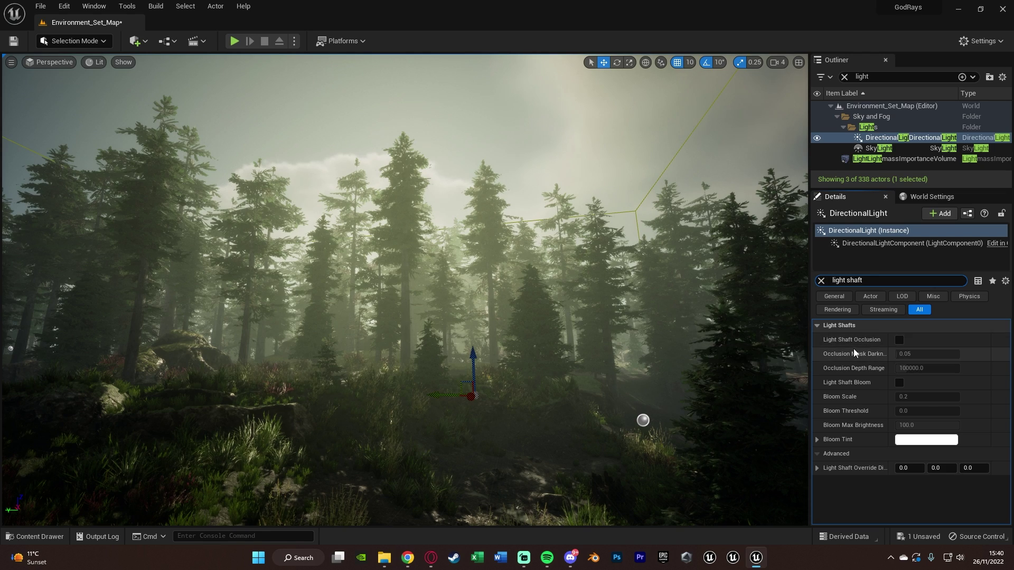
pyautogui.click(899, 340)
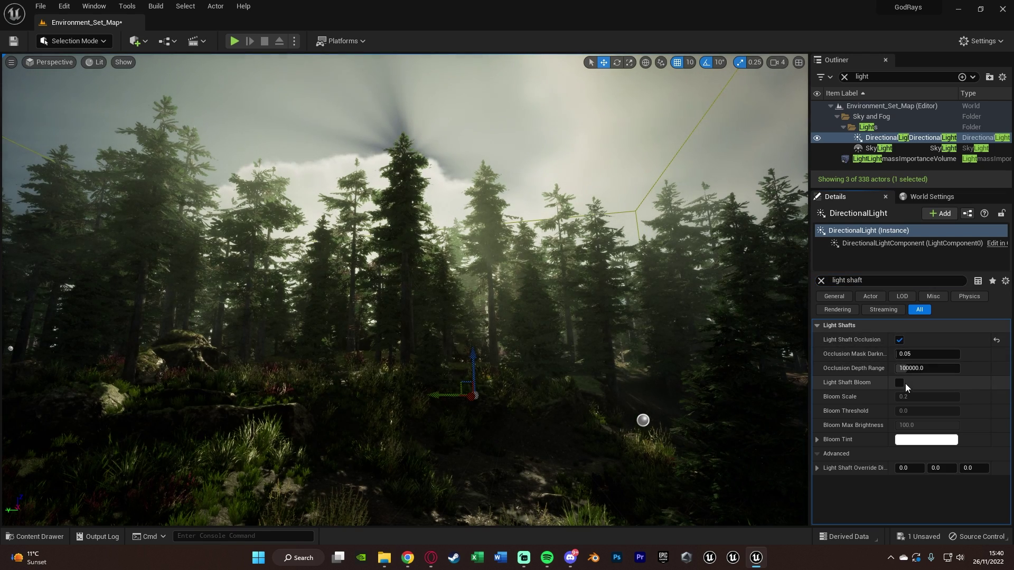
pyautogui.click(901, 384)
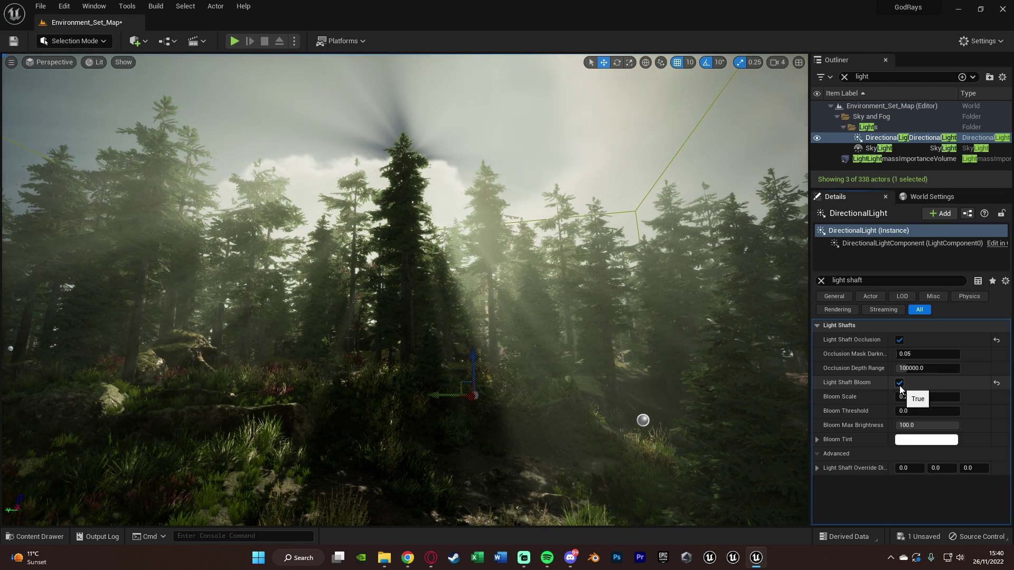
pyautogui.click(899, 341)
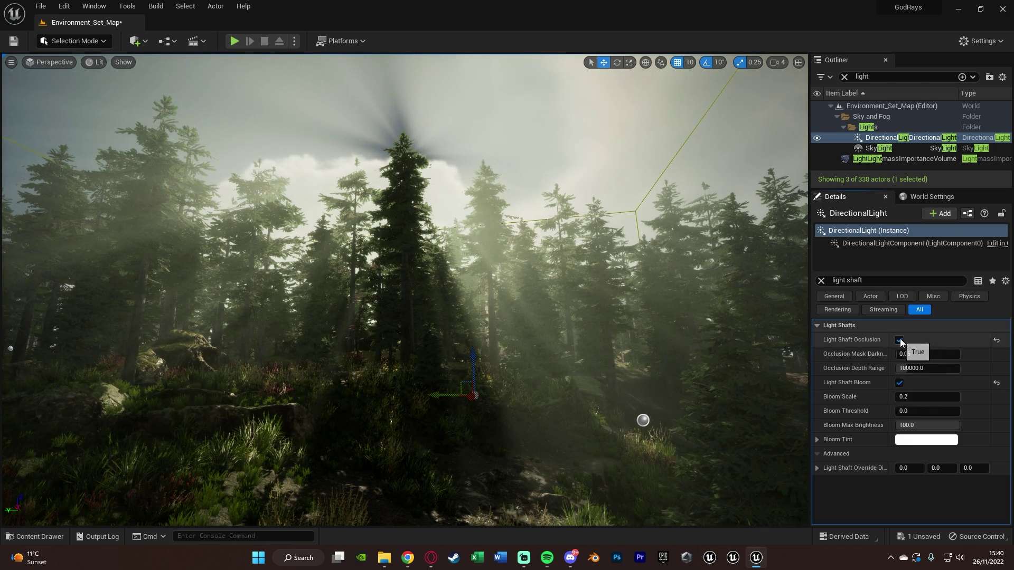
pyautogui.click(900, 341)
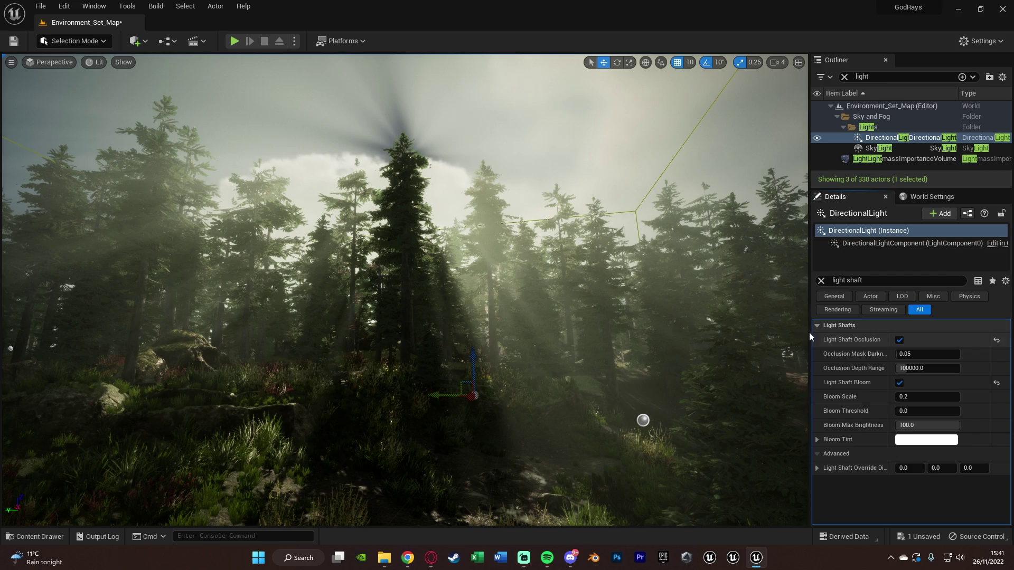
# Try occlusion mask darkness 0.0, bloom scale about 1.84 and max brightness about 2, resetting some values
pyautogui.moveTo(919, 354); pyautogui.dragTo(900, 368)
pyautogui.click(996, 368)
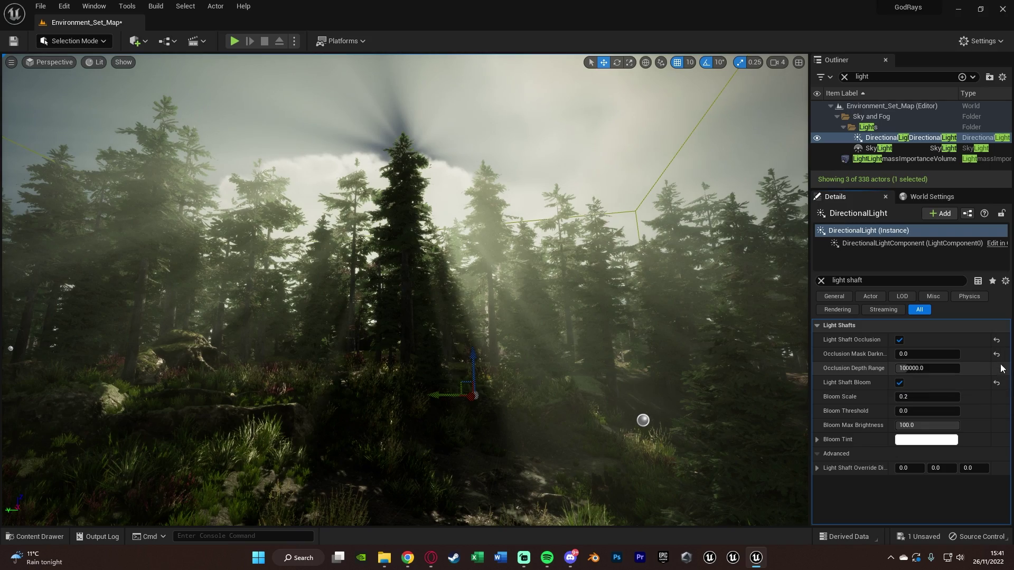
pyautogui.click(997, 354)
pyautogui.moveTo(926, 400); pyautogui.dragTo(995, 420)
pyautogui.click(997, 411)
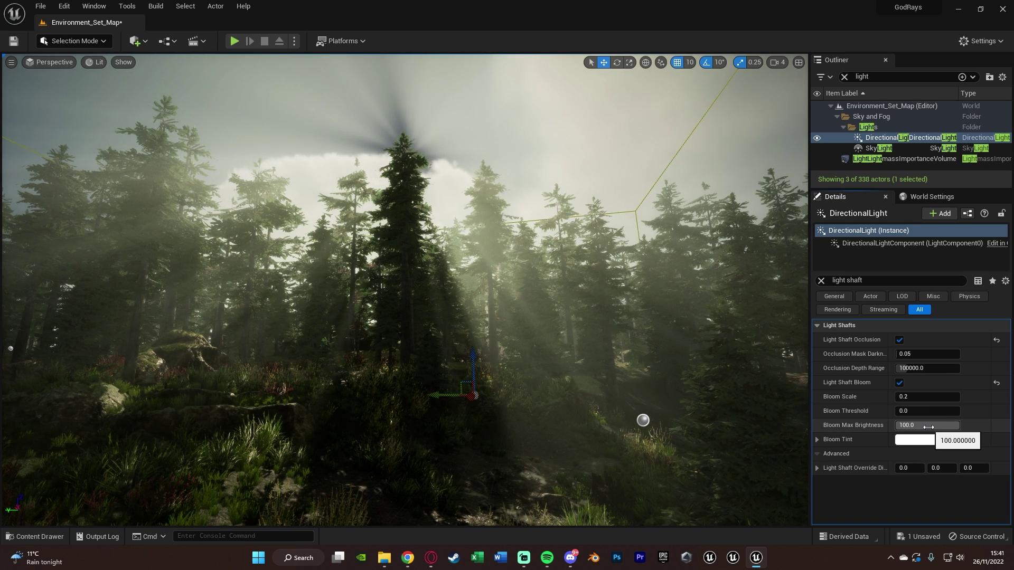
pyautogui.moveTo(928, 425)
pyautogui.mouseDown()
pyautogui.moveTo(898, 426)
pyautogui.moveTo(943, 426)
pyautogui.moveTo(927, 428)
pyautogui.mouseUp()
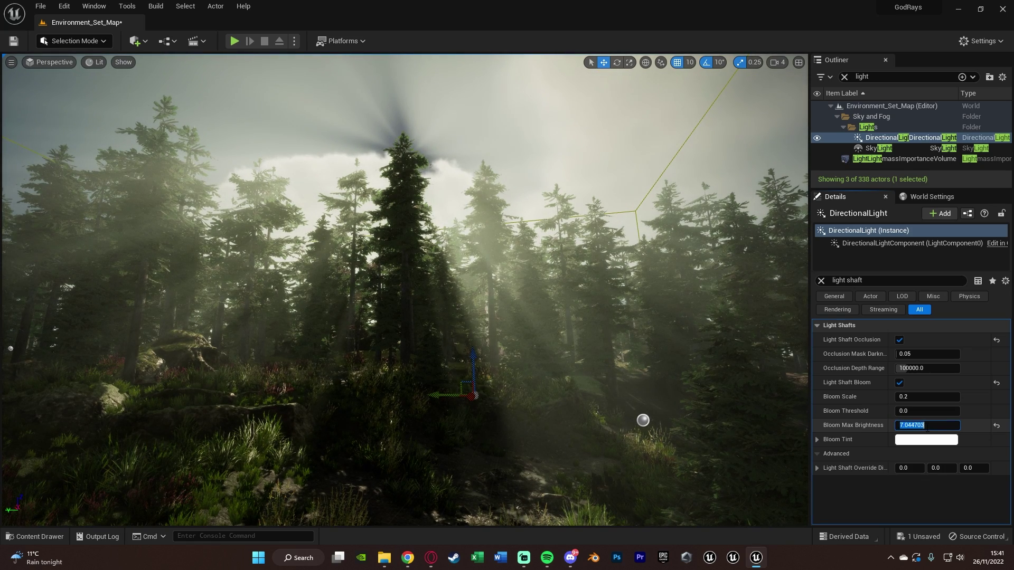
# Turn toward the sun, test depth range 156000, then restore mask darkness, depth range and bloom scale defaults
pyautogui.moveTo(577, 258); pyautogui.dragTo(577, 258, button='right')
pyautogui.moveTo(935, 425); pyautogui.dragTo(927, 423)
pyautogui.moveTo(928, 368); pyautogui.dragTo(908, 354)
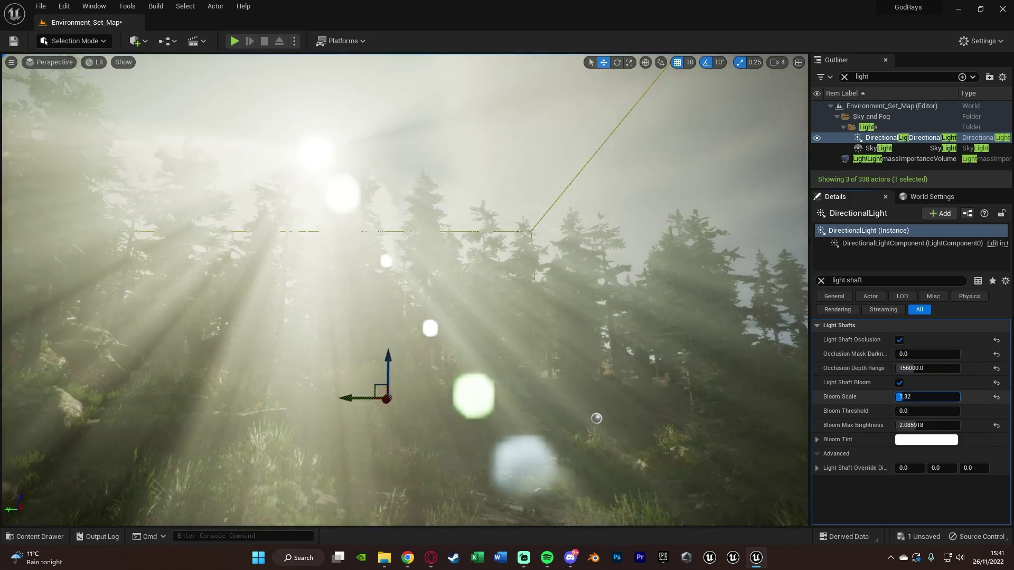
pyautogui.moveTo(928, 396); pyautogui.dragTo(914, 397)
pyautogui.click(996, 397)
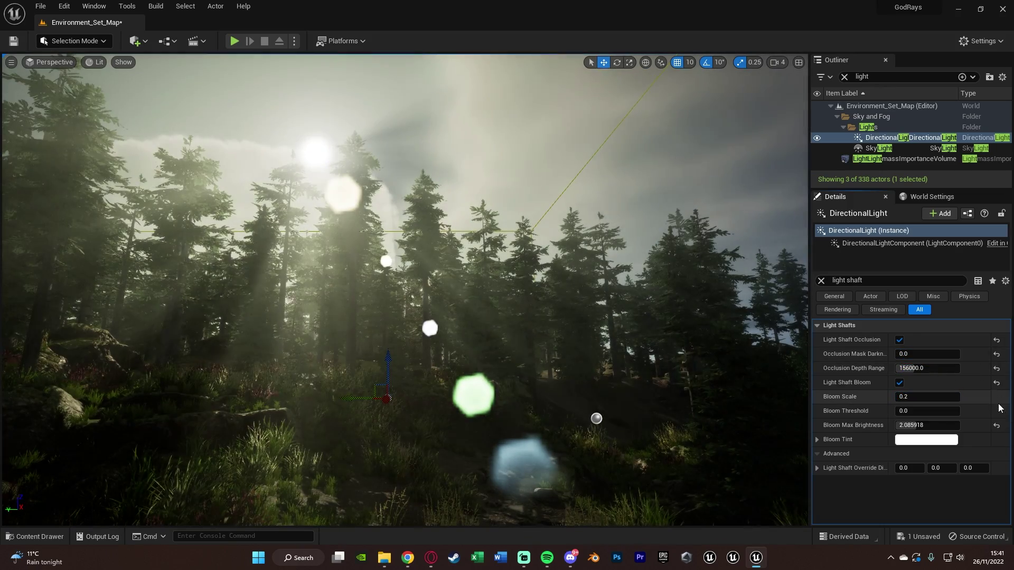
pyautogui.click(997, 354)
pyautogui.click(996, 368)
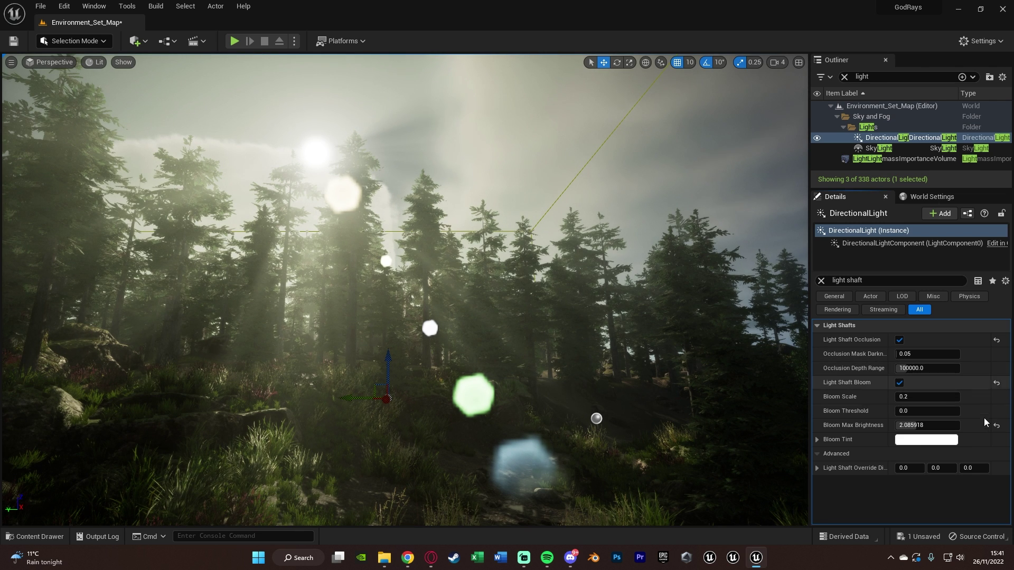
# Set Bloom Max Brightness to 5.0
pyautogui.click(933, 425)
pyautogui.write('5')
pyautogui.press('Return')
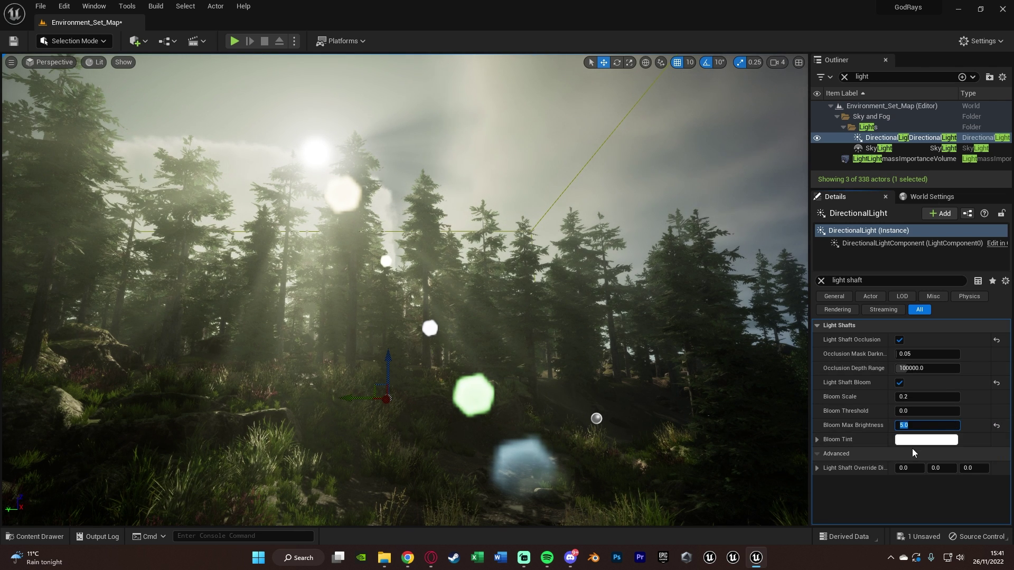
pyautogui.click(915, 443)
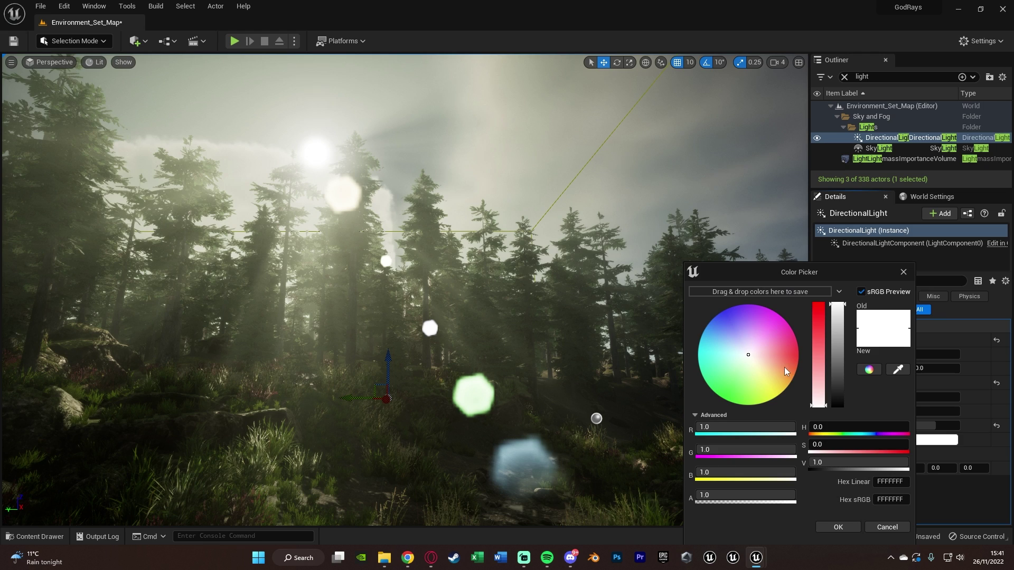
pyautogui.moveTo(752, 358); pyautogui.dragTo(696, 345)
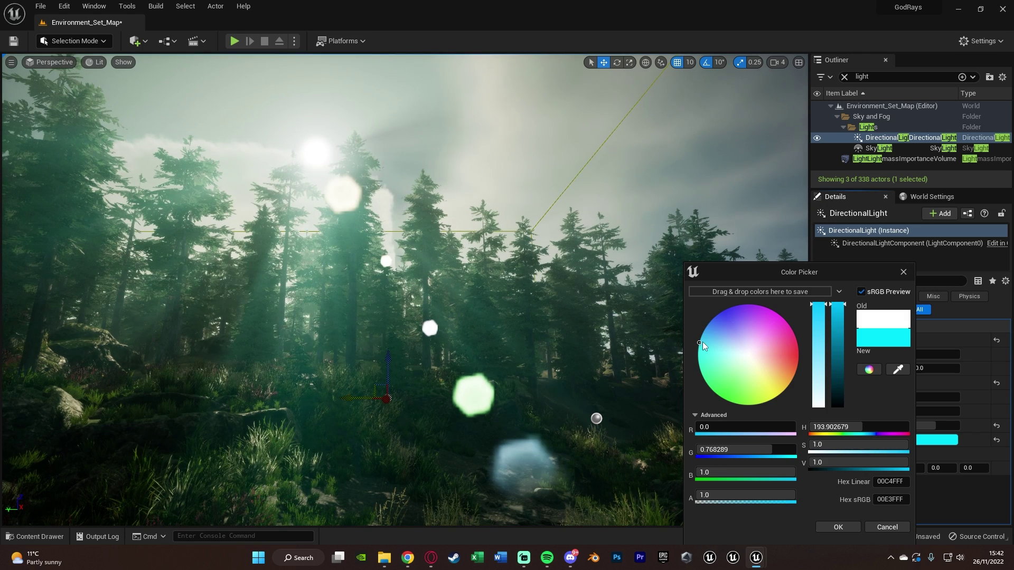
pyautogui.moveTo(774, 370); pyautogui.dragTo(780, 371)
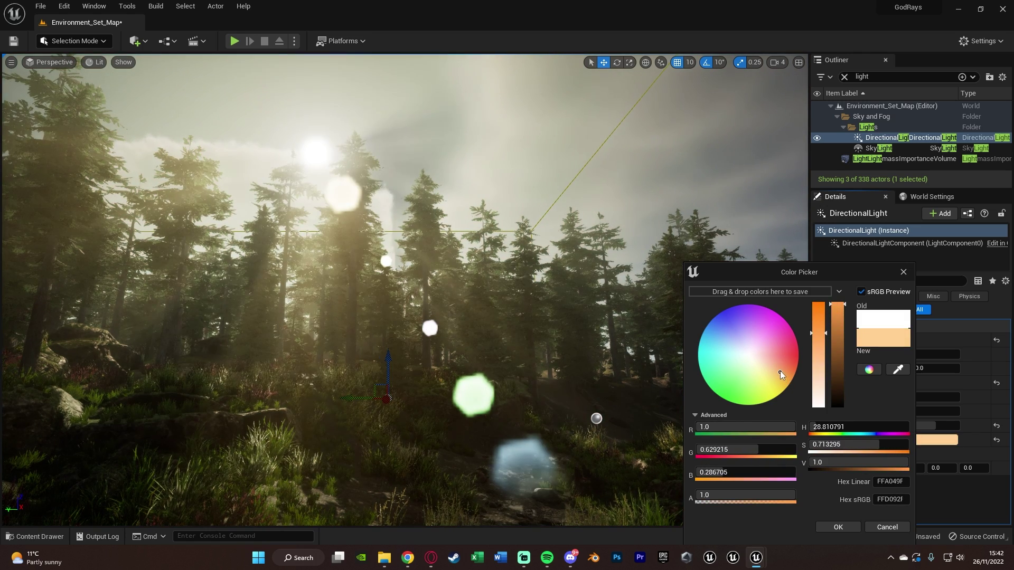
pyautogui.click(885, 527)
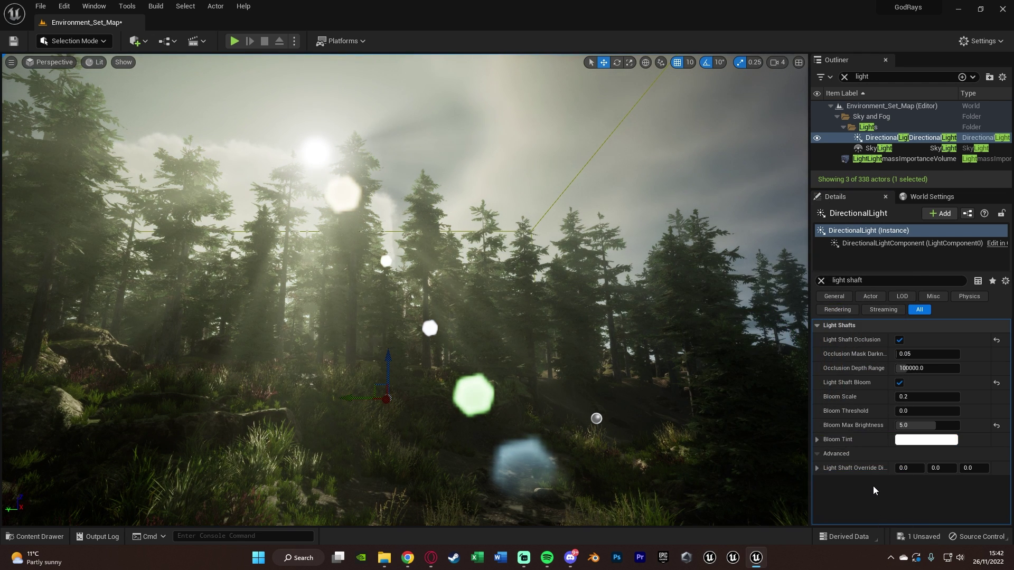
# Clear the Details property filter and switch to immersive full-window viewport with F11
pyautogui.click(821, 282)
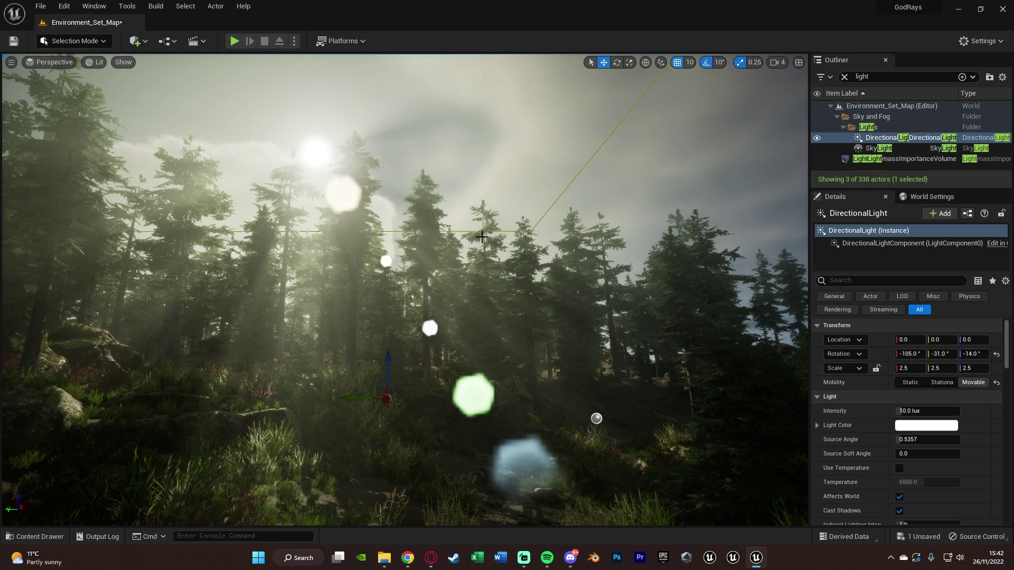
pyautogui.press('F11')
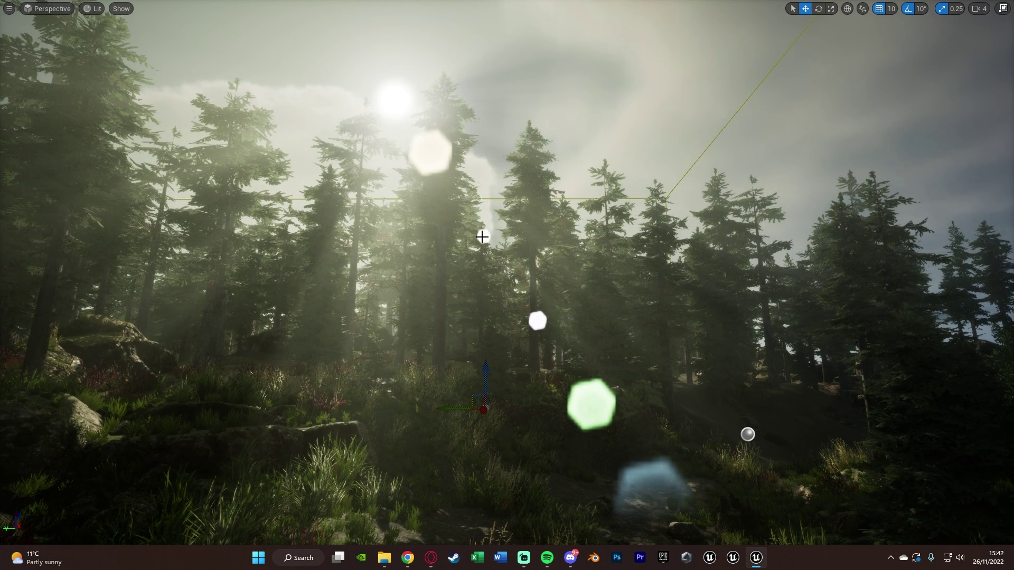